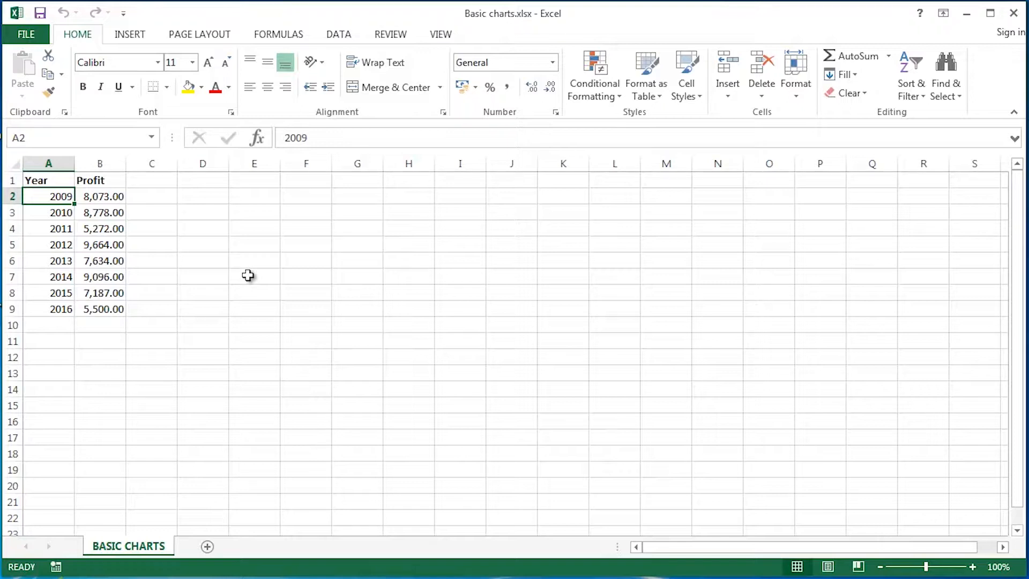
# Insert a default embedded column chart of the Year and Profit data, placed beside the table and enlarged to about D1:K17
pyautogui.press('Down')
pyautogui.press('Down')
pyautogui.press('Up')
pyautogui.press('Up')
pyautogui.press('Up')
pyautogui.press('Right')
pyautogui.press('Down')
pyautogui.press('Down')
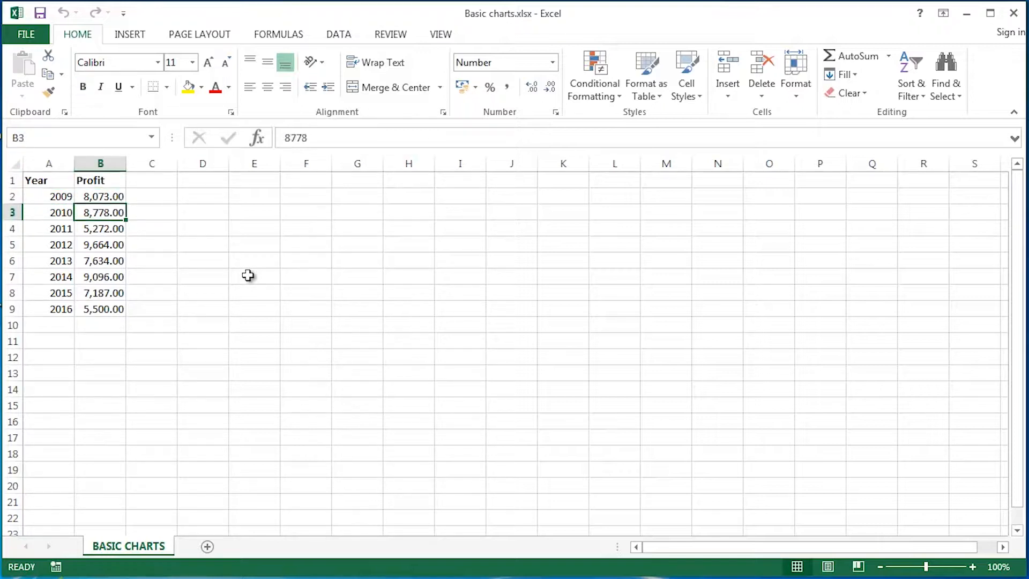
pyautogui.press('Left')
pyautogui.press('Down')
pyautogui.press('Right')
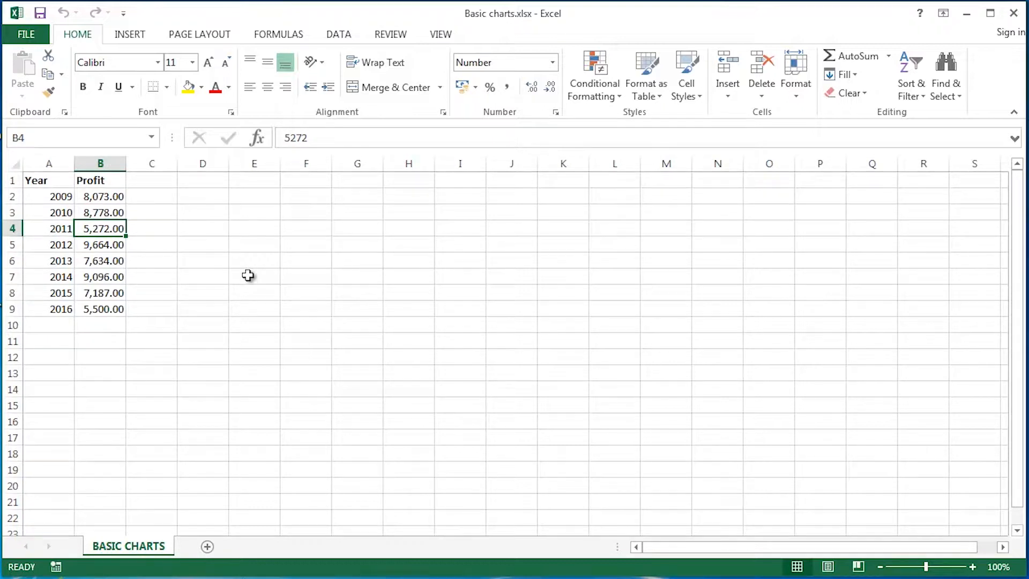
pyautogui.hotkey('alt', 'F1')
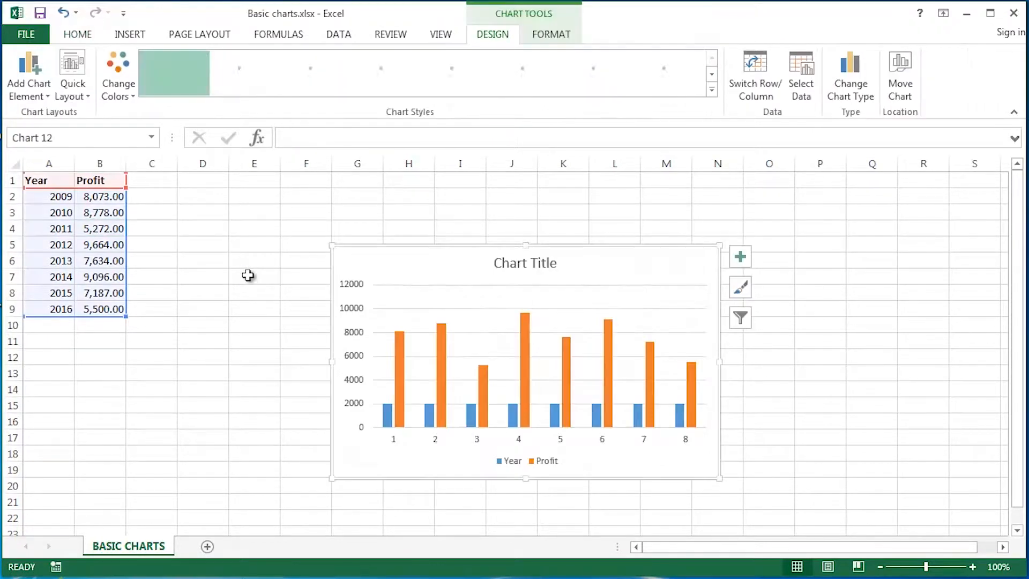
pyautogui.moveTo(601, 247); pyautogui.dragTo(452, 185)
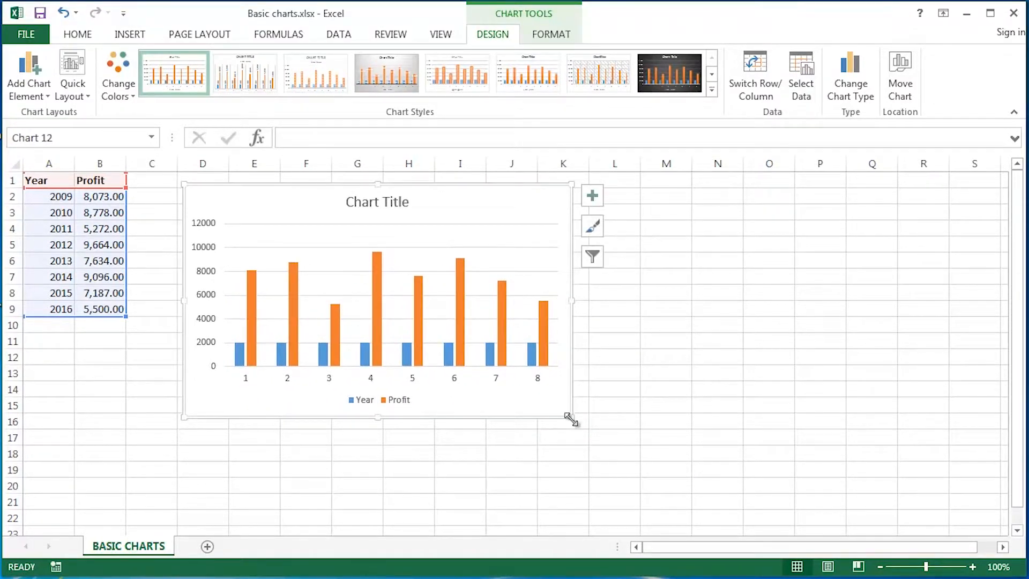
pyautogui.moveTo(572, 418); pyautogui.dragTo(594, 448)
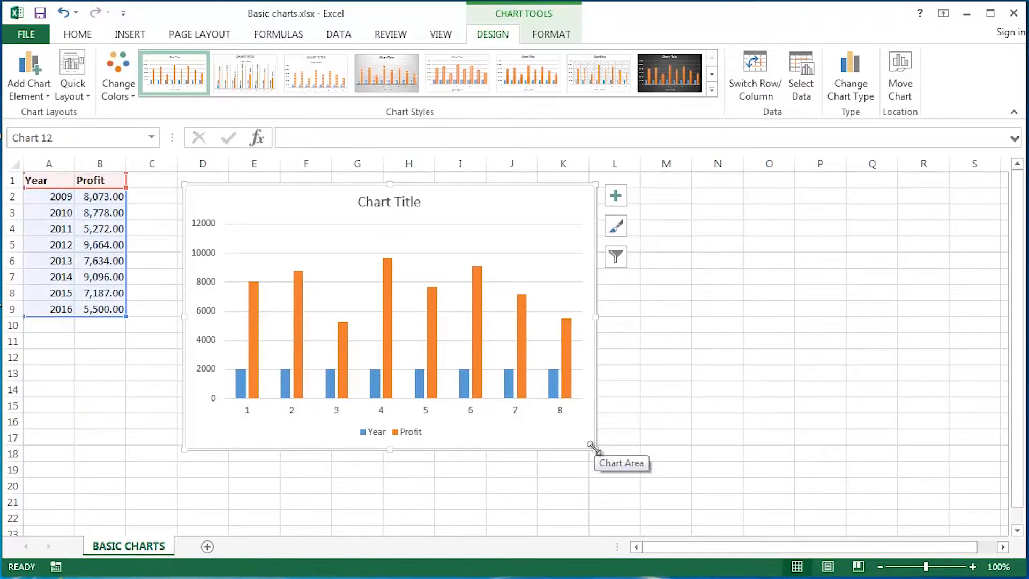
# Remove the Year series from the embedded chart's data source
pyautogui.click(803, 80)
pyautogui.click(493, 315)
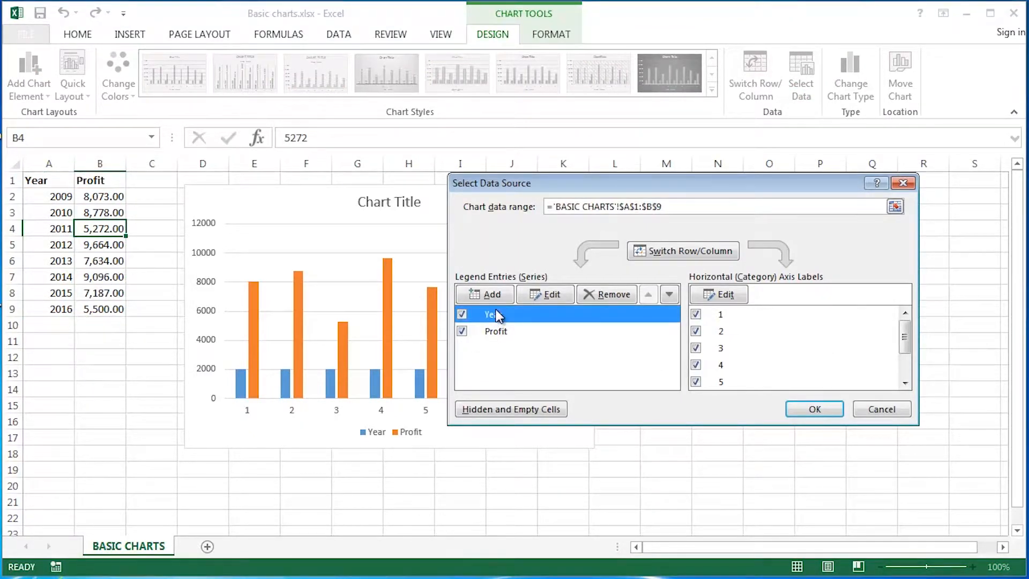
pyautogui.click(613, 294)
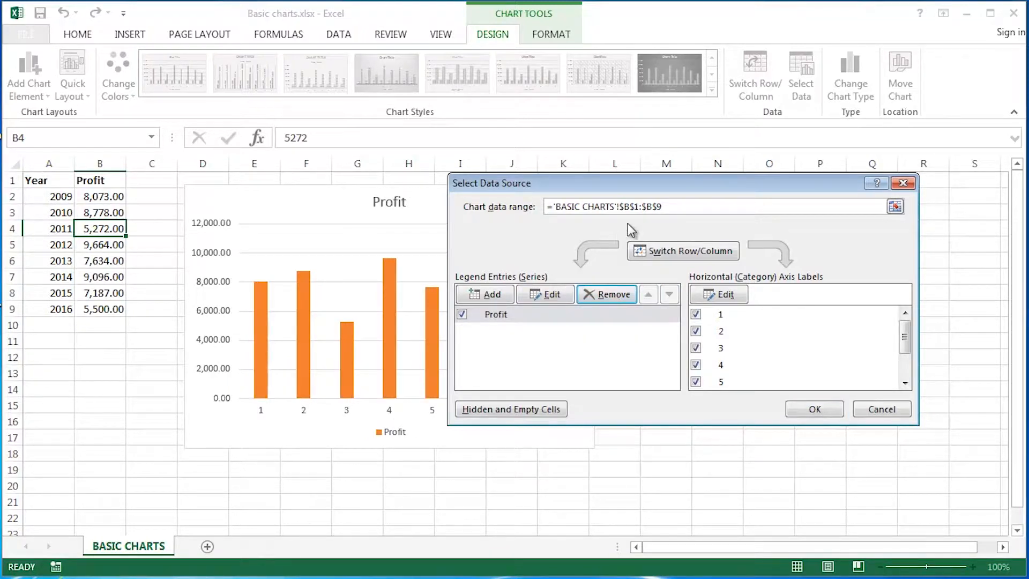
# Set the embedded chart's horizontal axis labels to the years in A2:A9 and apply the data source changes
pyautogui.moveTo(628, 189)
pyautogui.mouseDown()
pyautogui.moveTo(638, 204)
pyautogui.moveTo(558, 202)
pyautogui.moveTo(614, 182)
pyautogui.mouseUp()
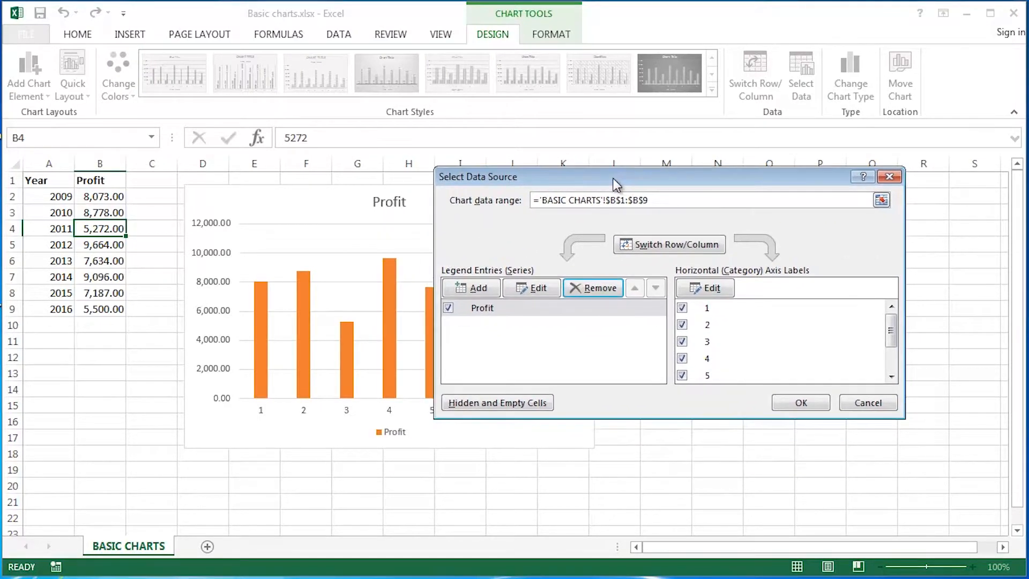
pyautogui.click(720, 294)
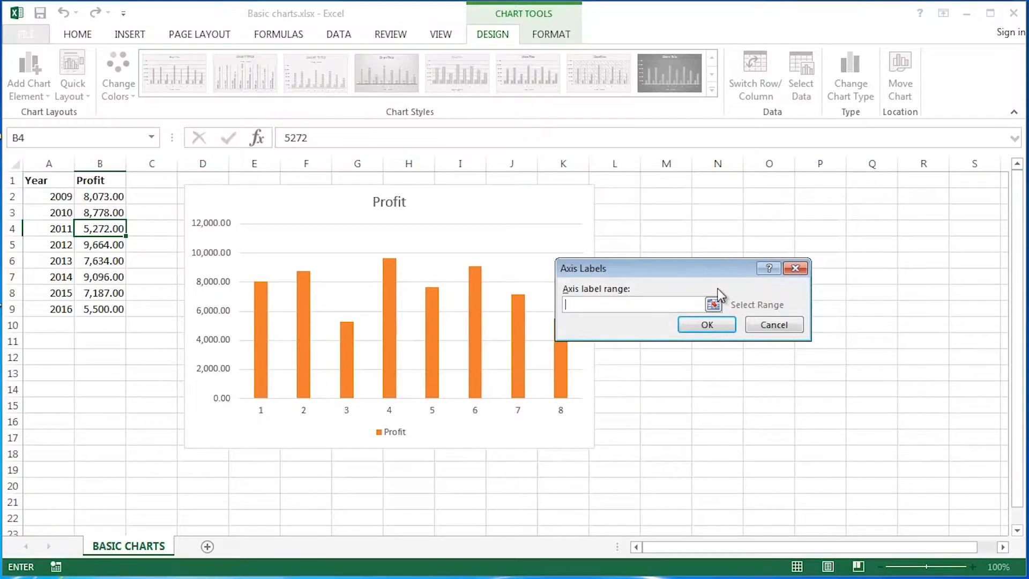
pyautogui.moveTo(695, 264); pyautogui.dragTo(555, 227)
pyautogui.moveTo(45, 196); pyautogui.dragTo(62, 304)
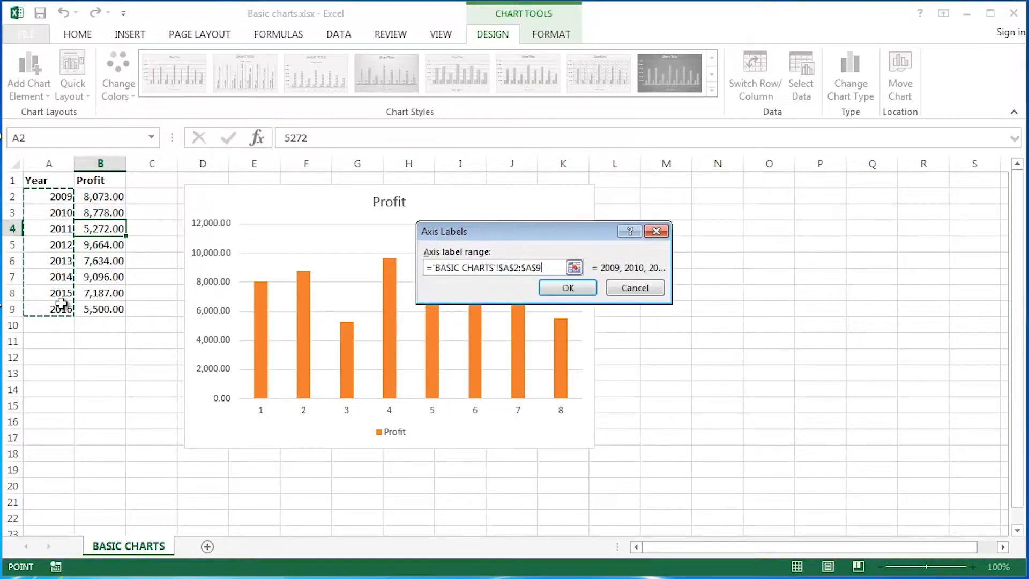
pyautogui.click(568, 287)
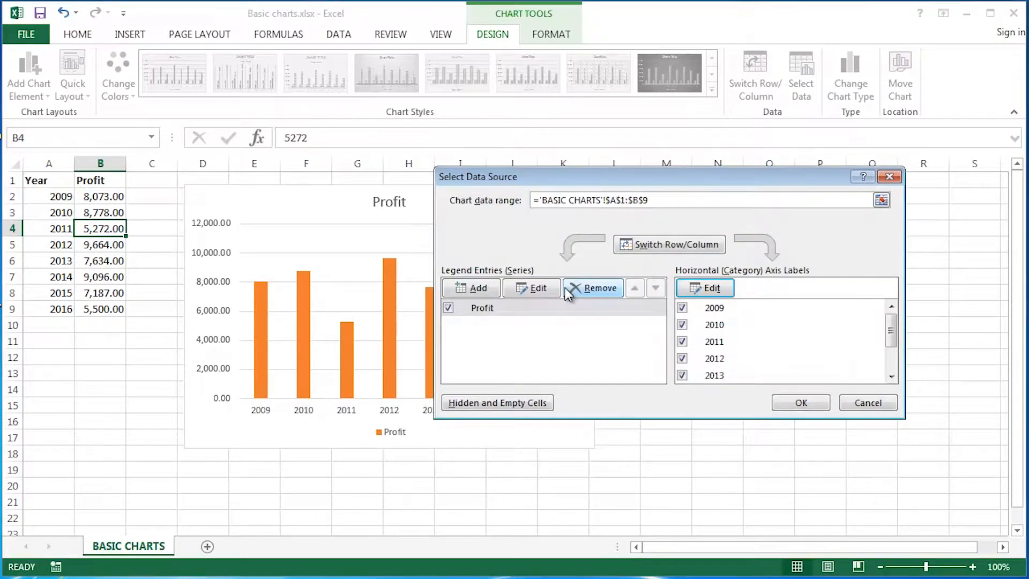
pyautogui.click(773, 406)
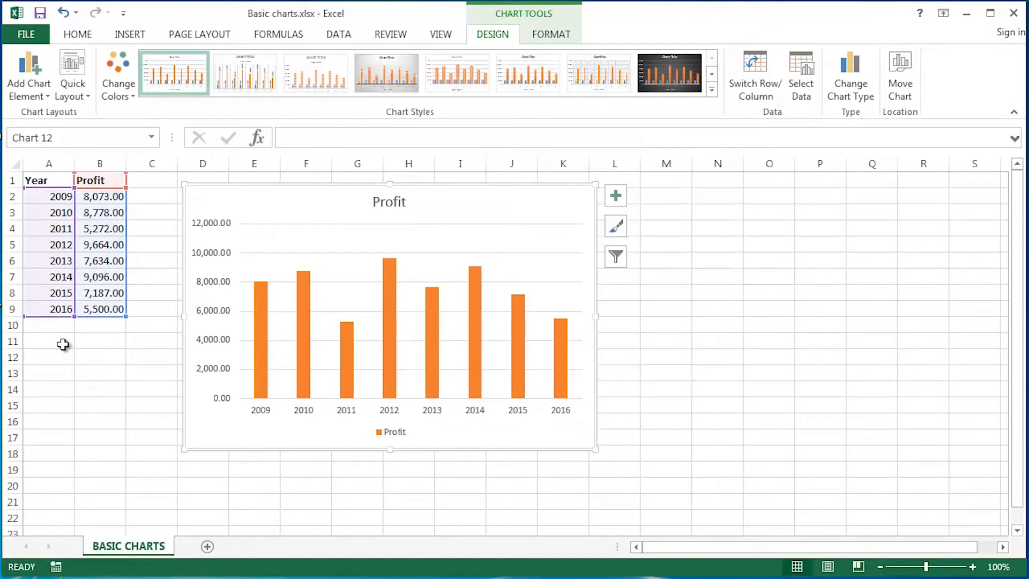
# Delete the embedded Profit chart from the BASIC CHARTS sheet
pyautogui.click(63, 344)
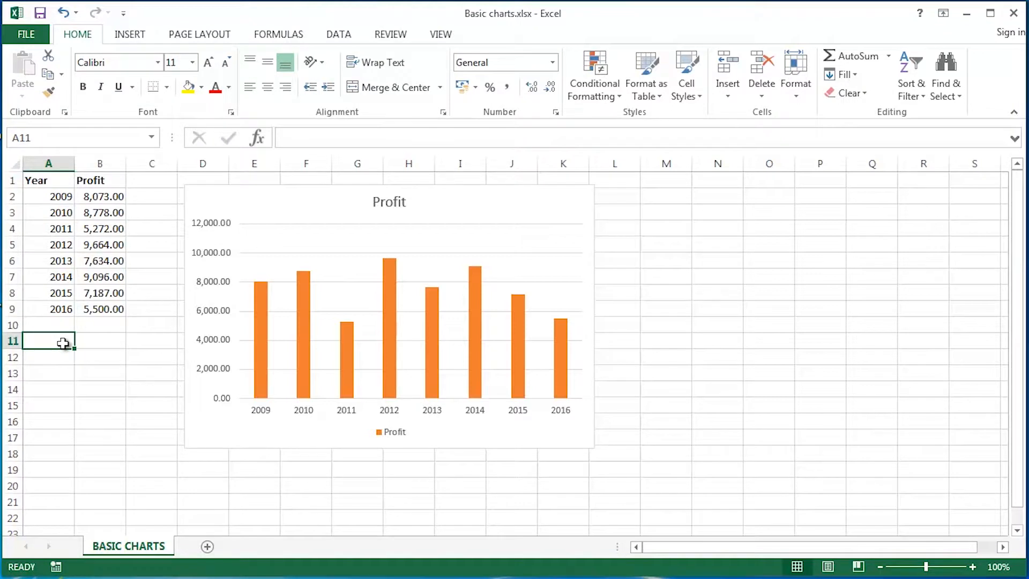
pyautogui.press('Up')
pyautogui.press('Up')
pyautogui.press('Up')
pyautogui.press('Up')
pyautogui.press('Up')
pyautogui.press('Up')
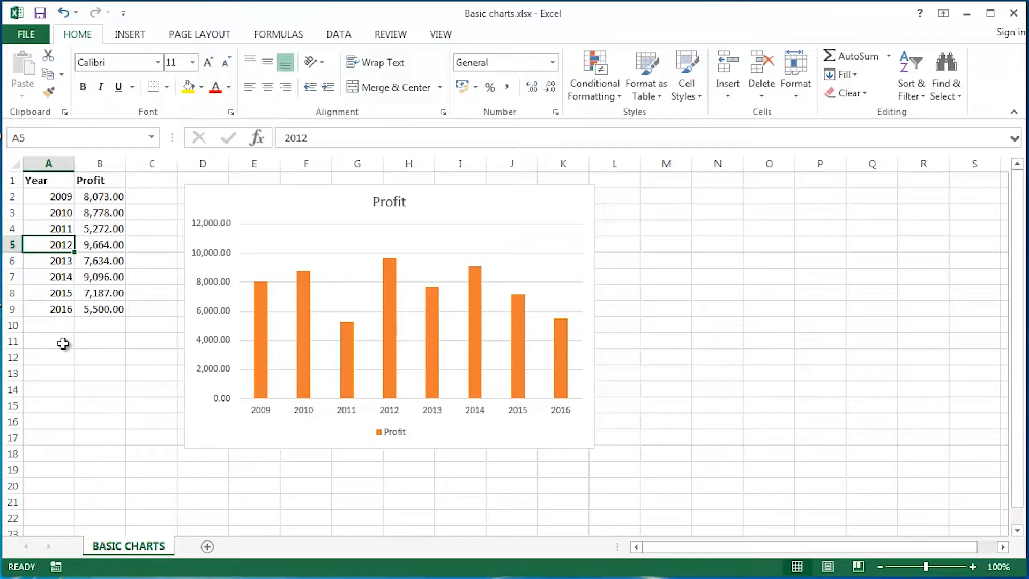
pyautogui.click(544, 208)
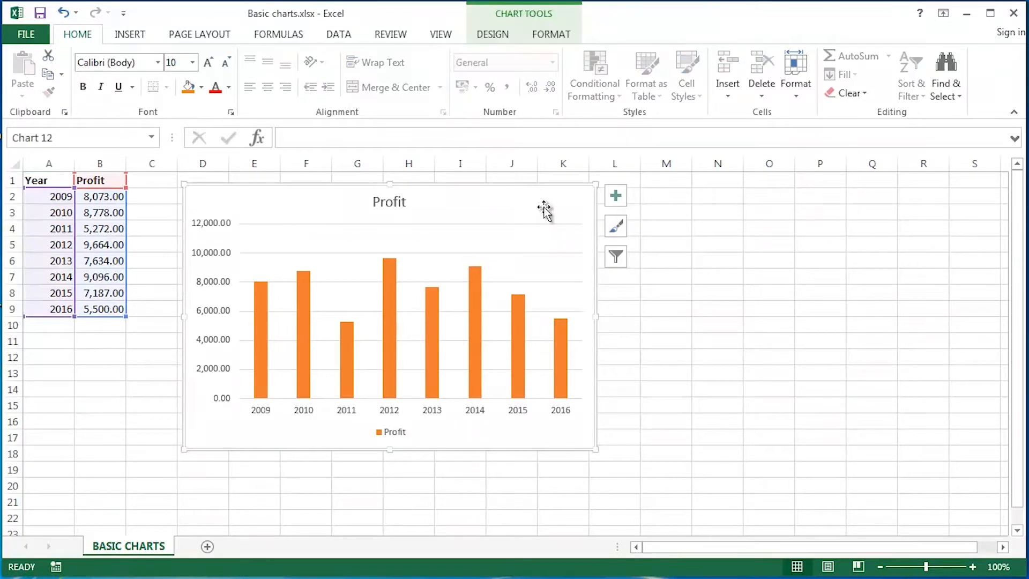
pyautogui.press('Delete')
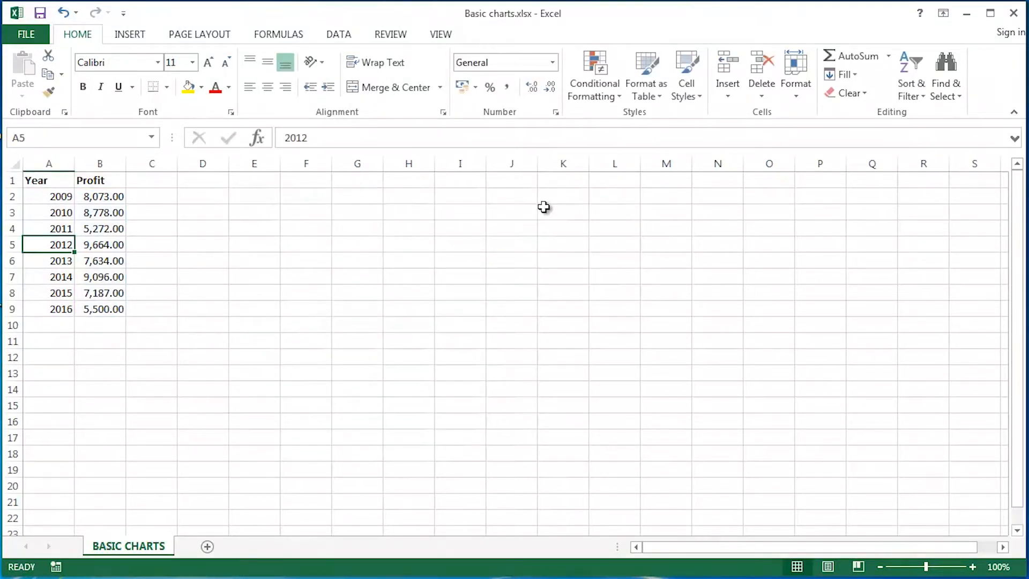
# Create a default column chart of the Year and Profit data on a separate chart sheet
pyautogui.press('Up')
pyautogui.press('Down')
pyautogui.press('Down')
pyautogui.press('Right')
pyautogui.press('Up')
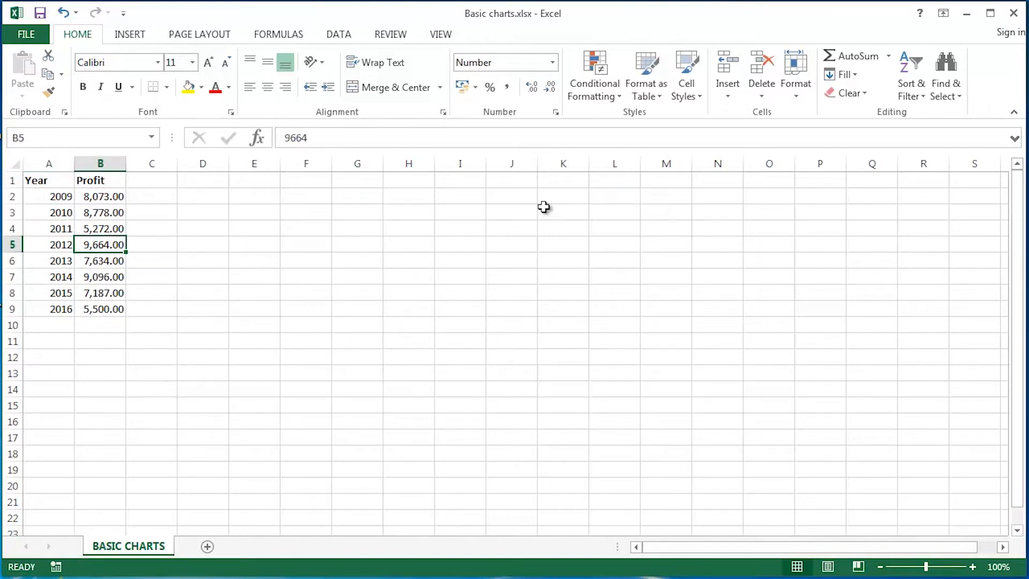
pyautogui.press('F11')
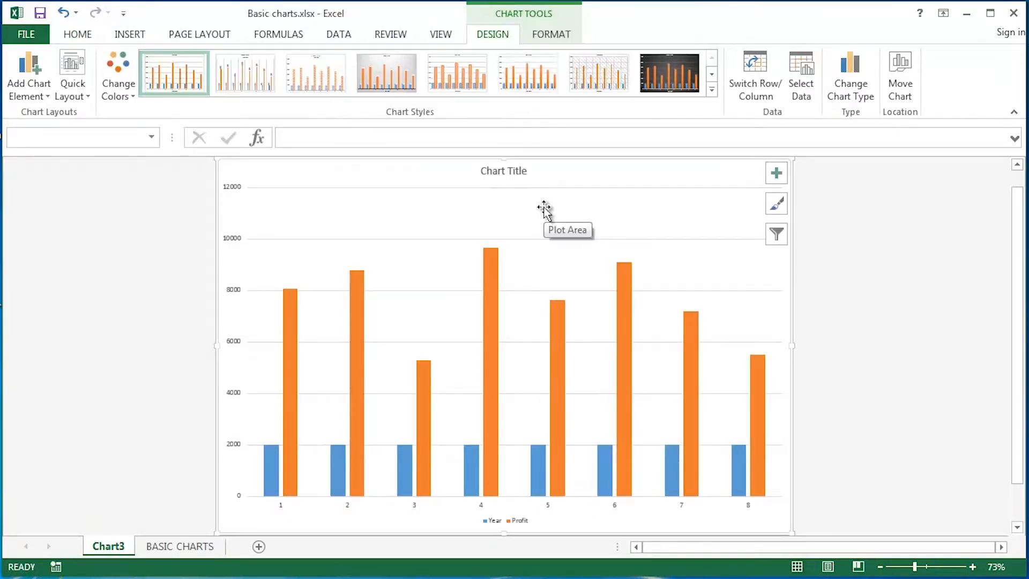
# Remove the Year series from the chart sheet's data source and set its horizontal axis labels to A2:A9 on BASIC CHARTS
pyautogui.click(796, 65)
pyautogui.click(598, 289)
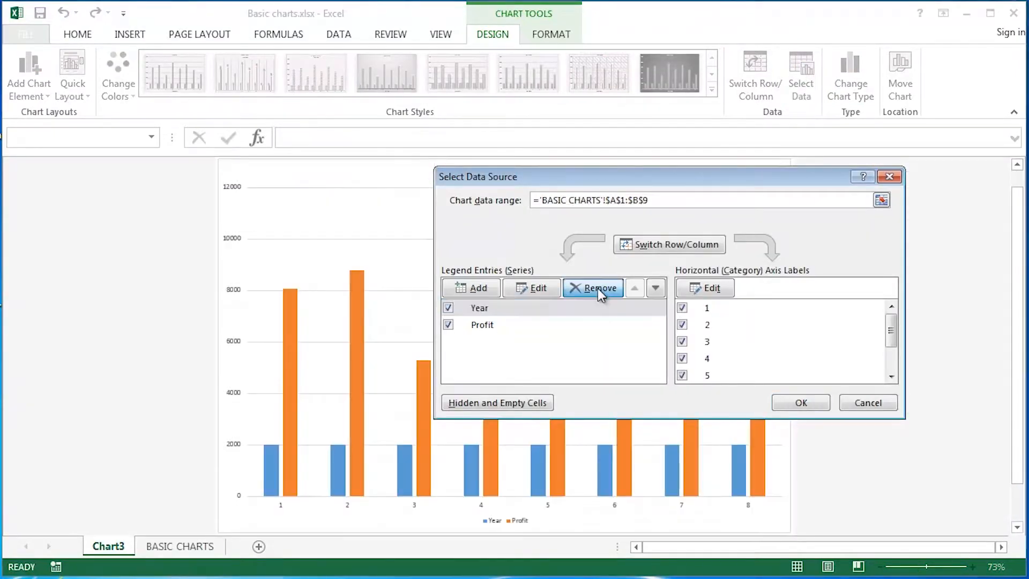
pyautogui.click(705, 288)
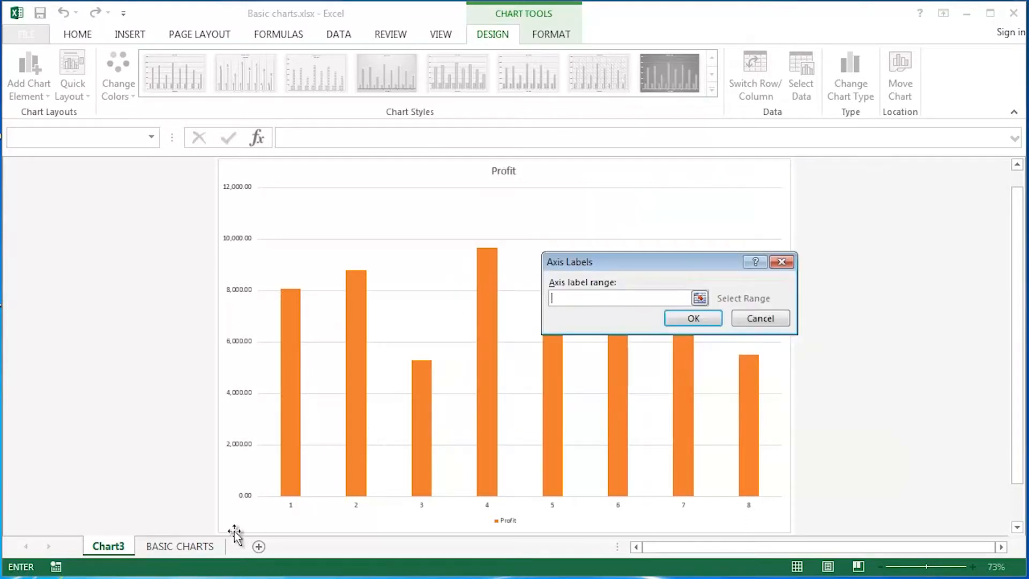
pyautogui.click(186, 549)
pyautogui.moveTo(46, 198); pyautogui.dragTo(47, 311)
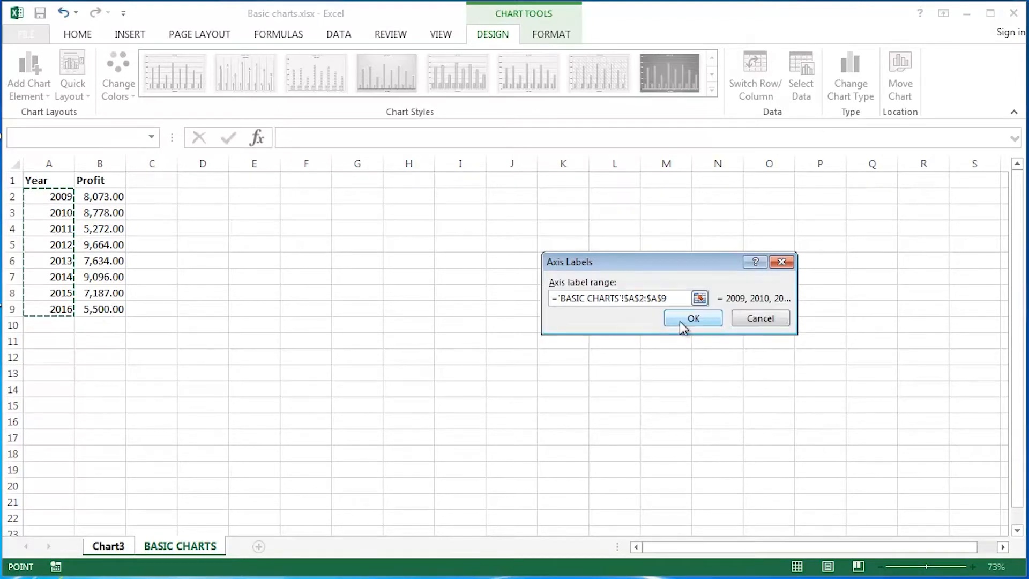
pyautogui.click(679, 321)
pyautogui.click(788, 404)
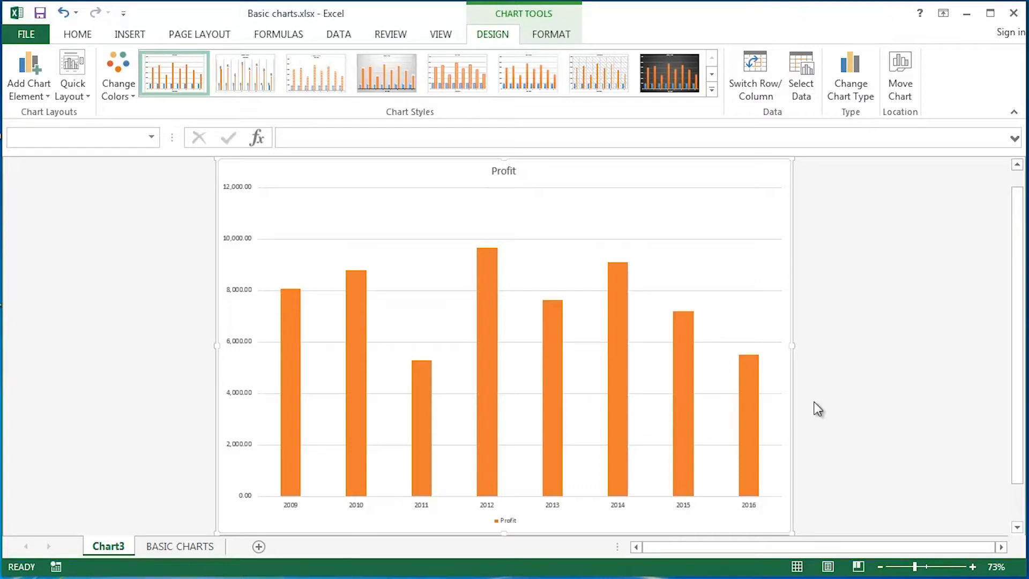
# Insert a default embedded column chart of the data on the BASIC CHARTS sheet, placed beside the table and enlarged to about D2:L18
pyautogui.click(182, 546)
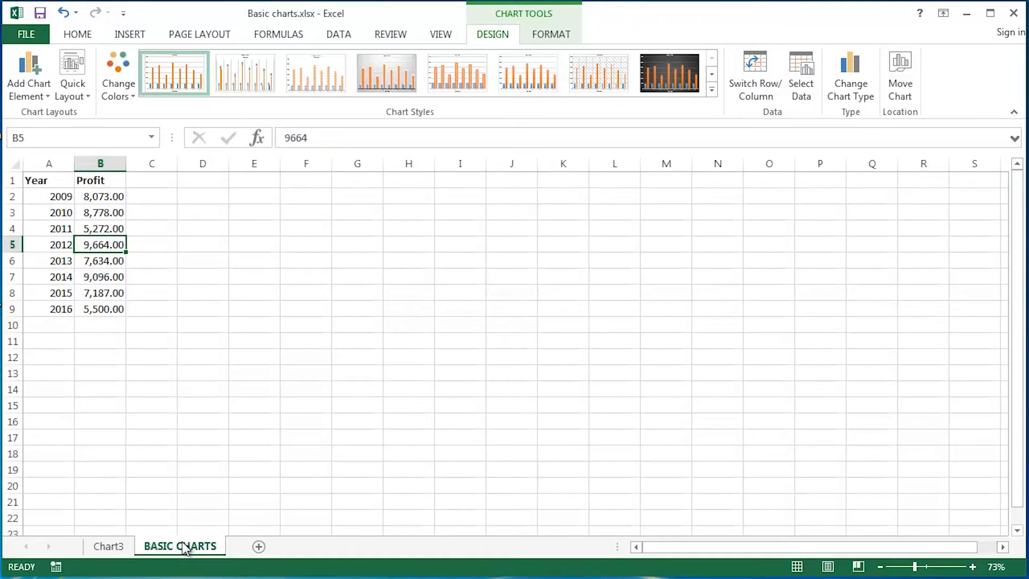
pyautogui.hotkey('alt', 'F1')
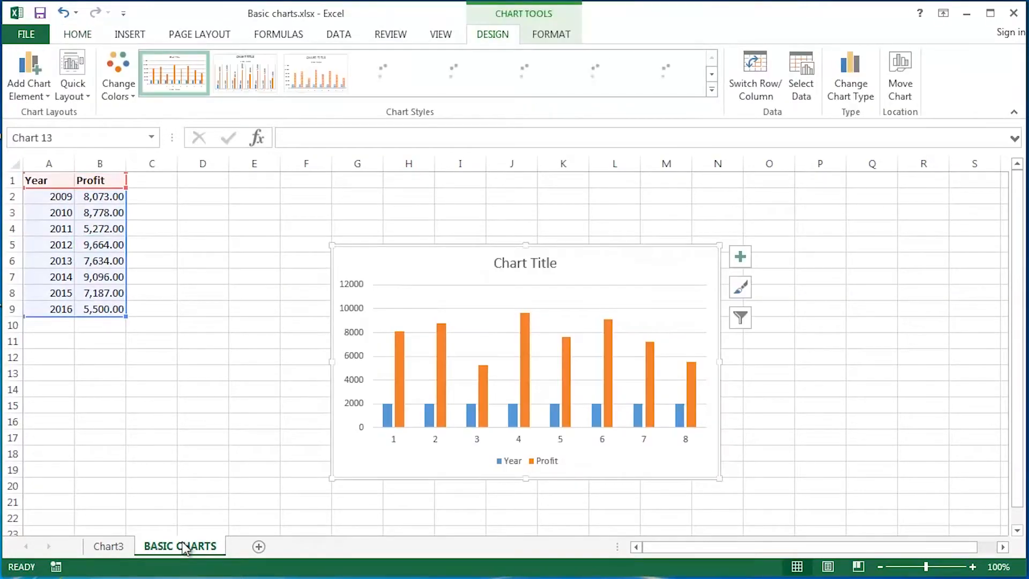
pyautogui.moveTo(643, 274); pyautogui.dragTo(515, 219)
pyautogui.moveTo(592, 423); pyautogui.dragTo(633, 459)
# Compare the chart on the Chart3 sheet with the embedded chart on the BASIC CHARTS sheet
pyautogui.click(110, 548)
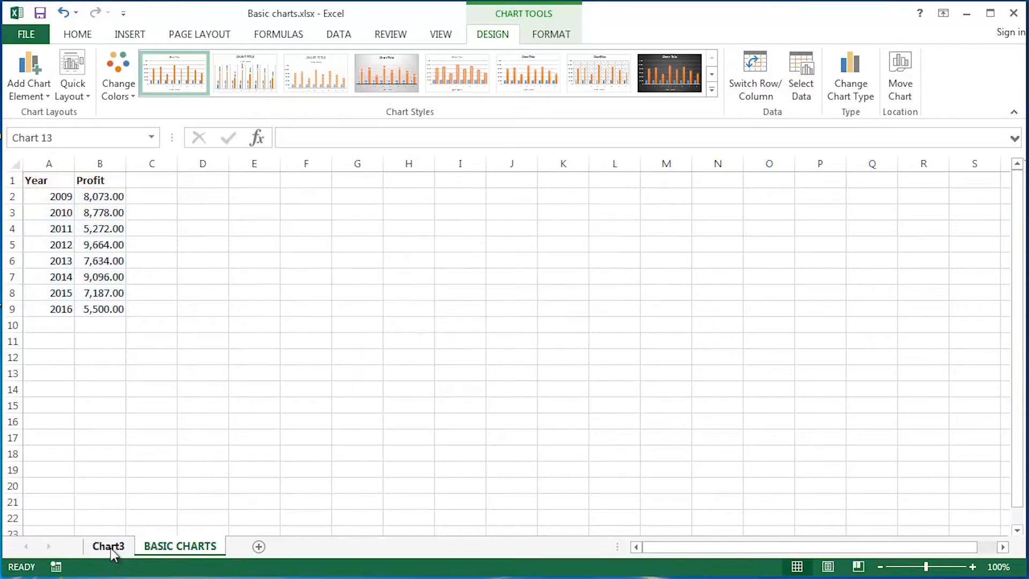
pyautogui.click(182, 548)
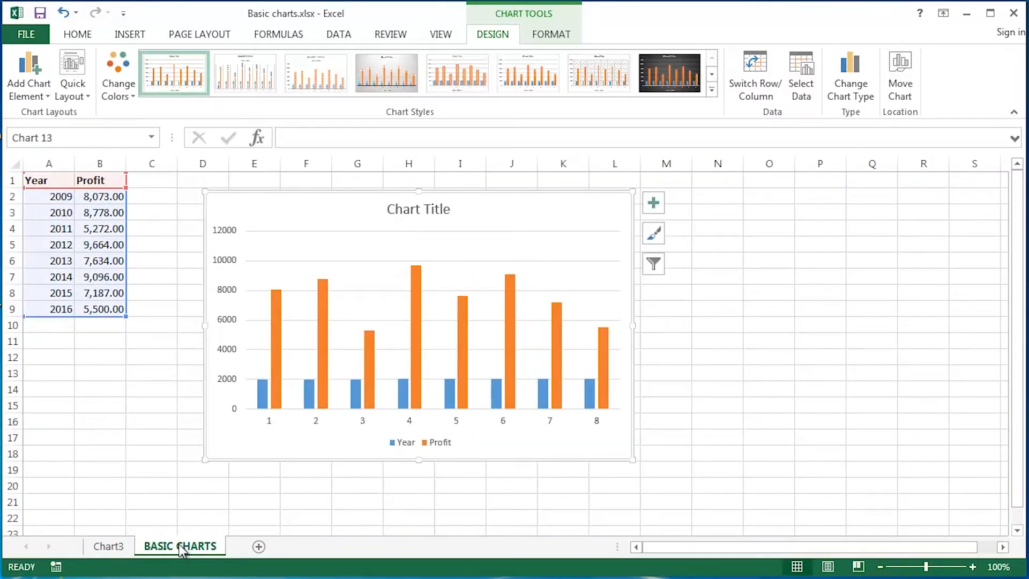
pyautogui.click(117, 548)
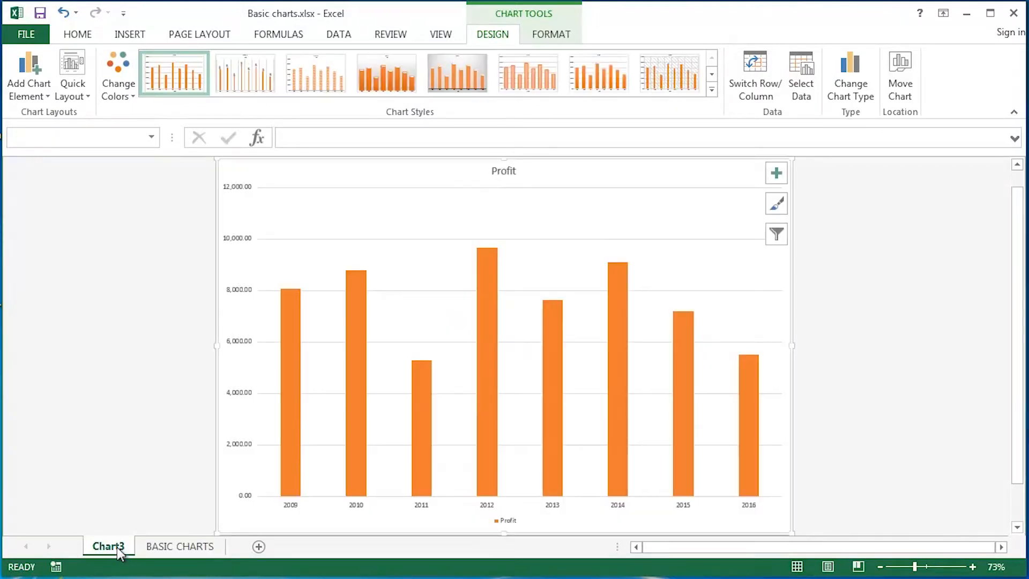
pyautogui.click(166, 548)
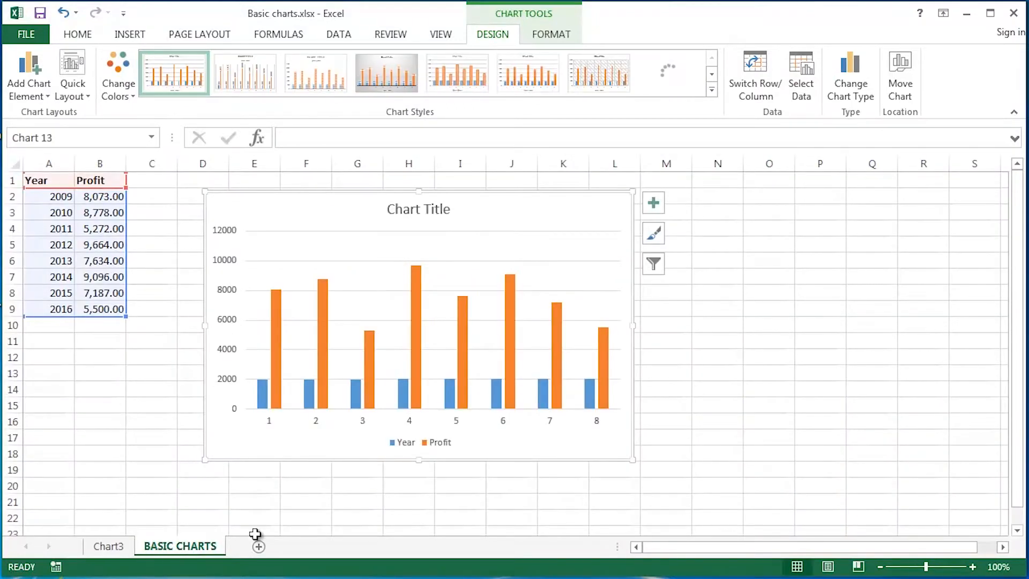
# Add the year 2017 with a profit of 3500 in row 10 and check the chart on the Chart3 sheet
pyautogui.click(64, 326)
pyautogui.write('2017')
pyautogui.press('Tab')
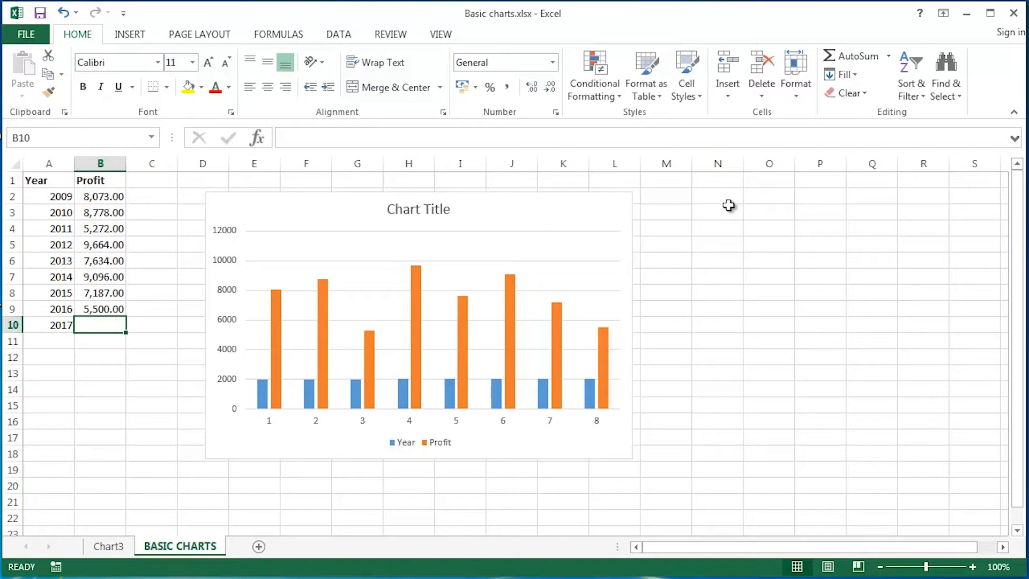
pyautogui.write('3500')
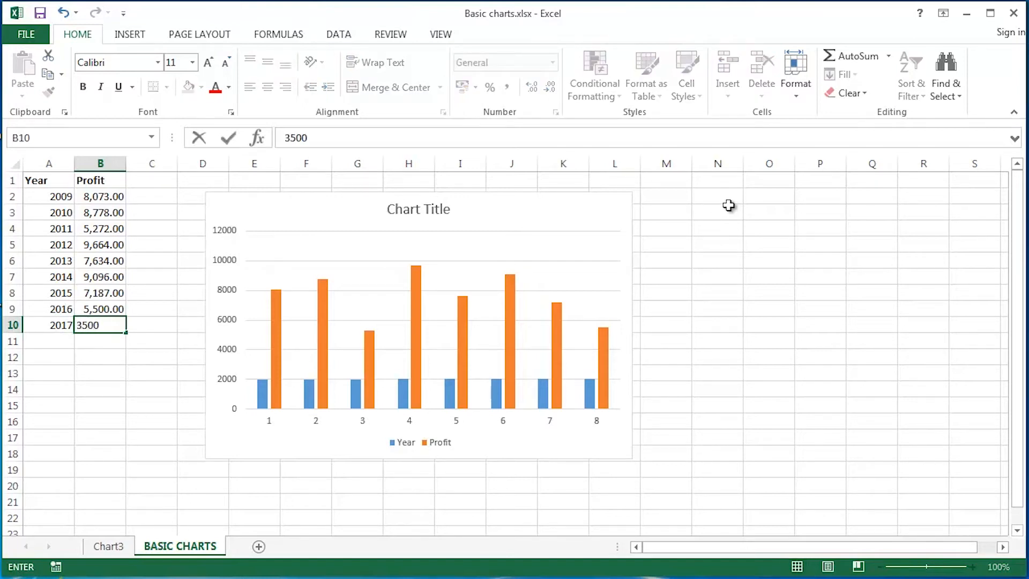
pyautogui.press('Return')
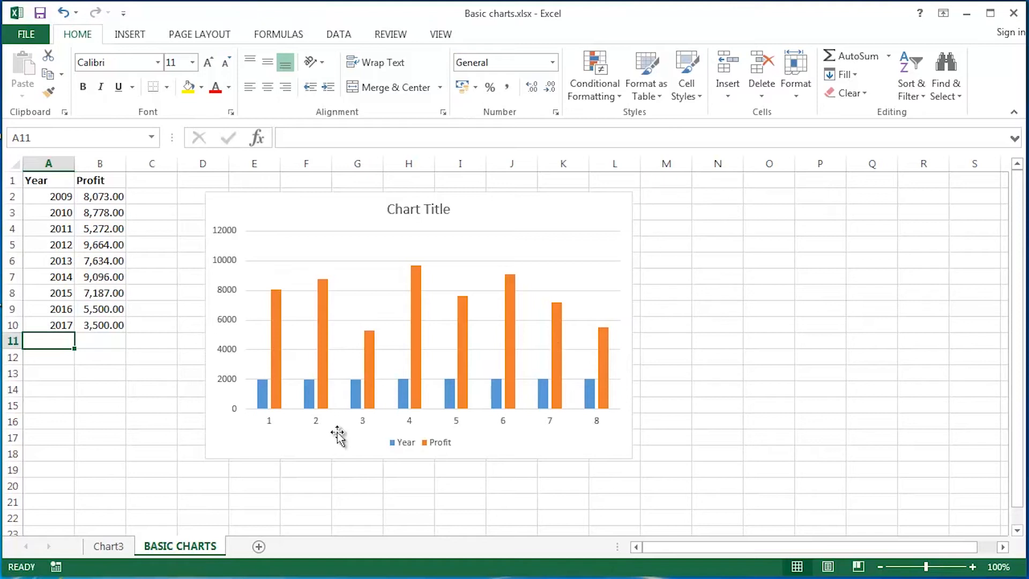
pyautogui.click(117, 545)
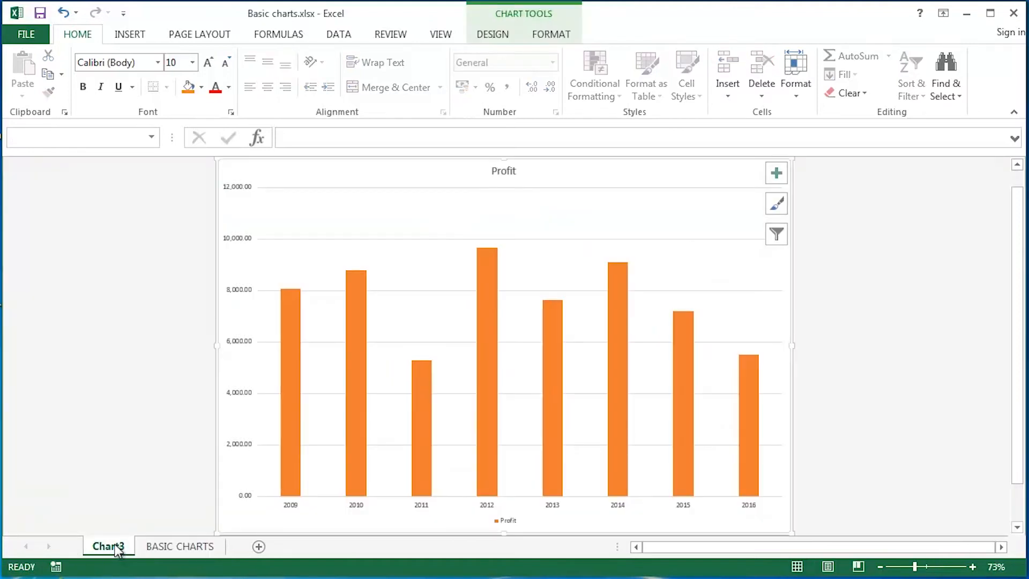
# Add the year 2018 with a profit of 4500 in row 11 of the BASIC CHARTS sheet
pyautogui.click(153, 548)
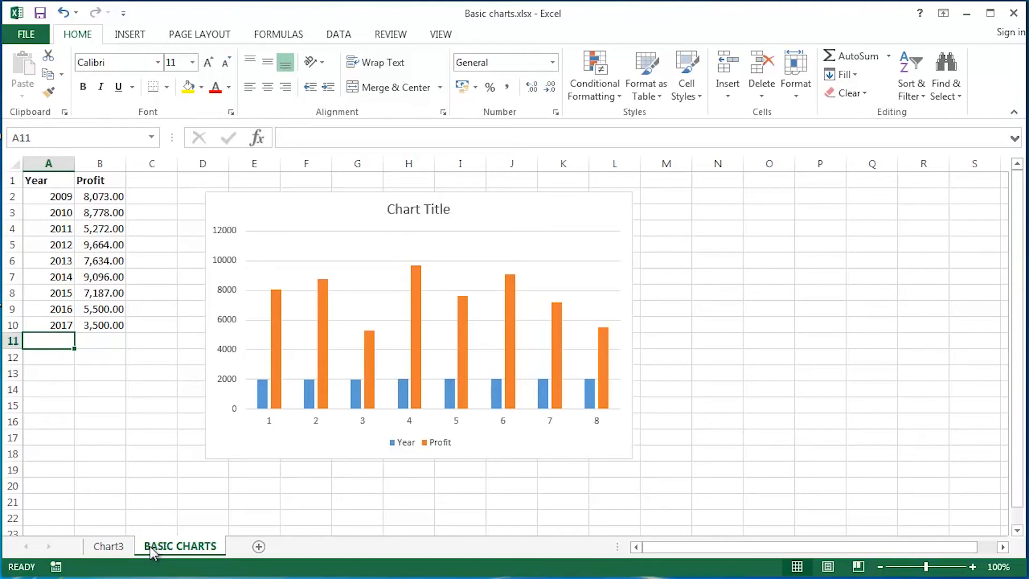
pyautogui.write('2')
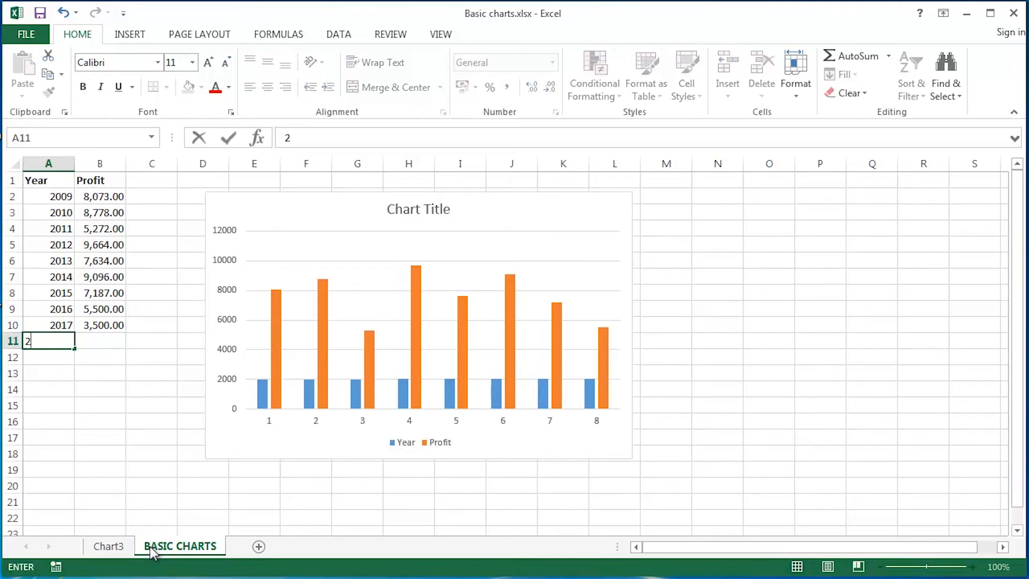
pyautogui.write('018')
pyautogui.press('Tab')
pyautogui.write('45000')
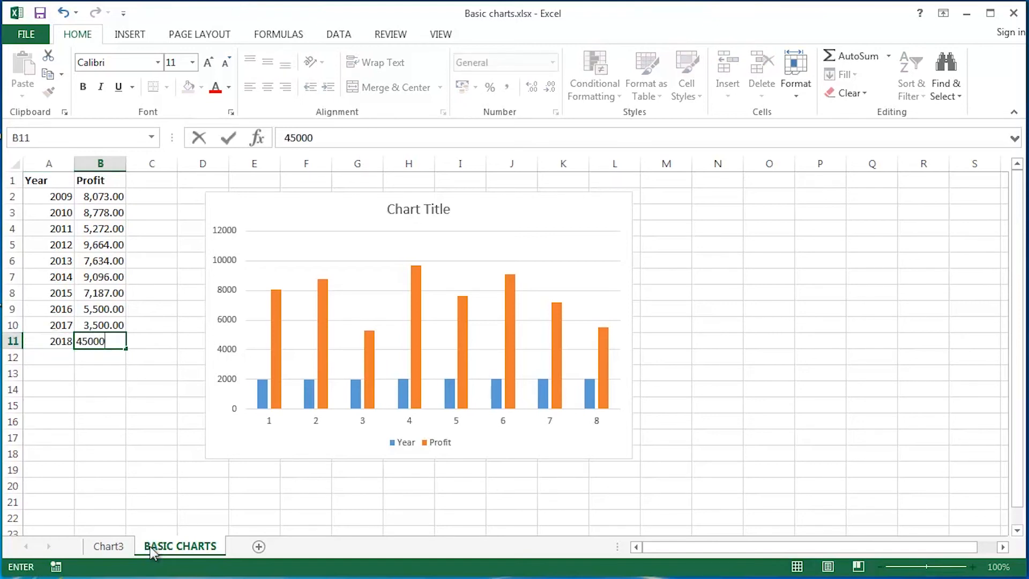
pyautogui.press('BackSpace')
pyautogui.press('Return')
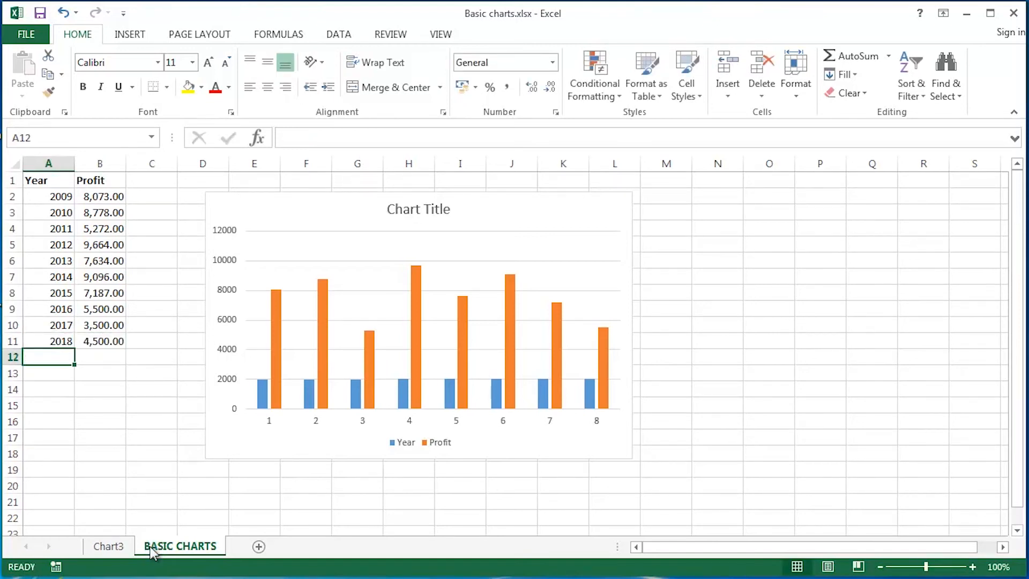